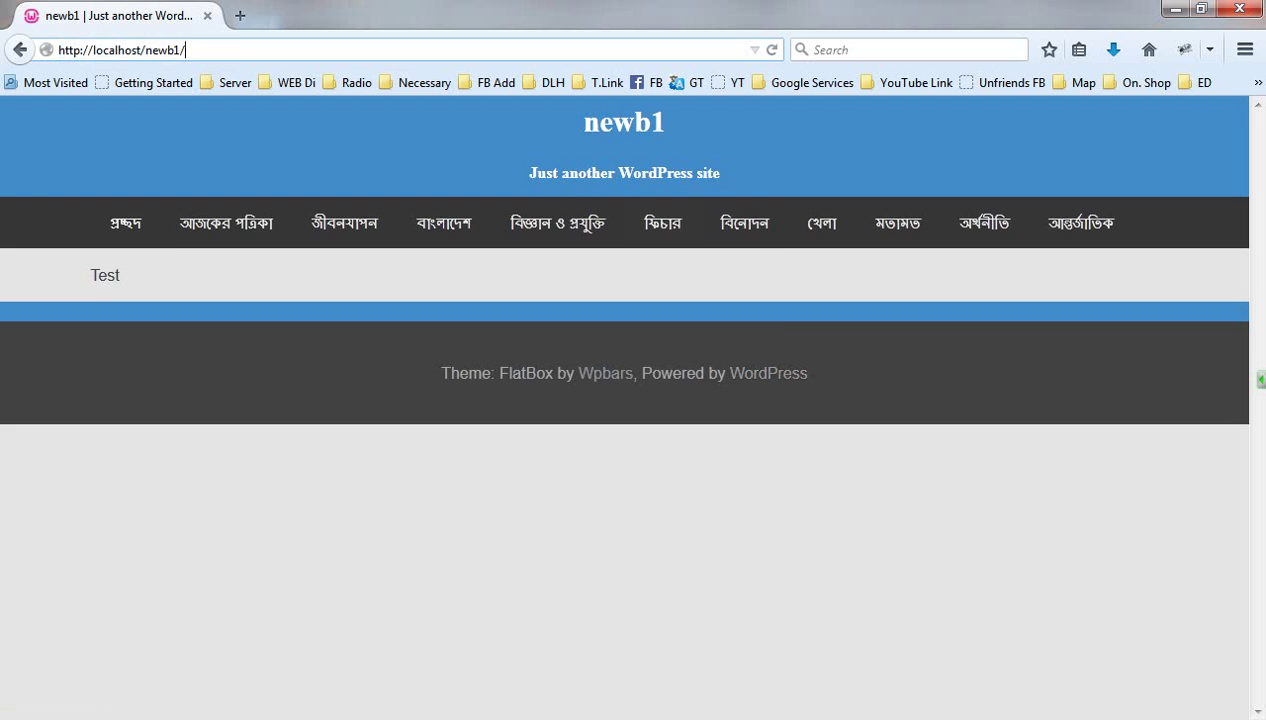
{"action": "type", "text": "wp-admin/"}
{"action": "key", "text": "Return"}
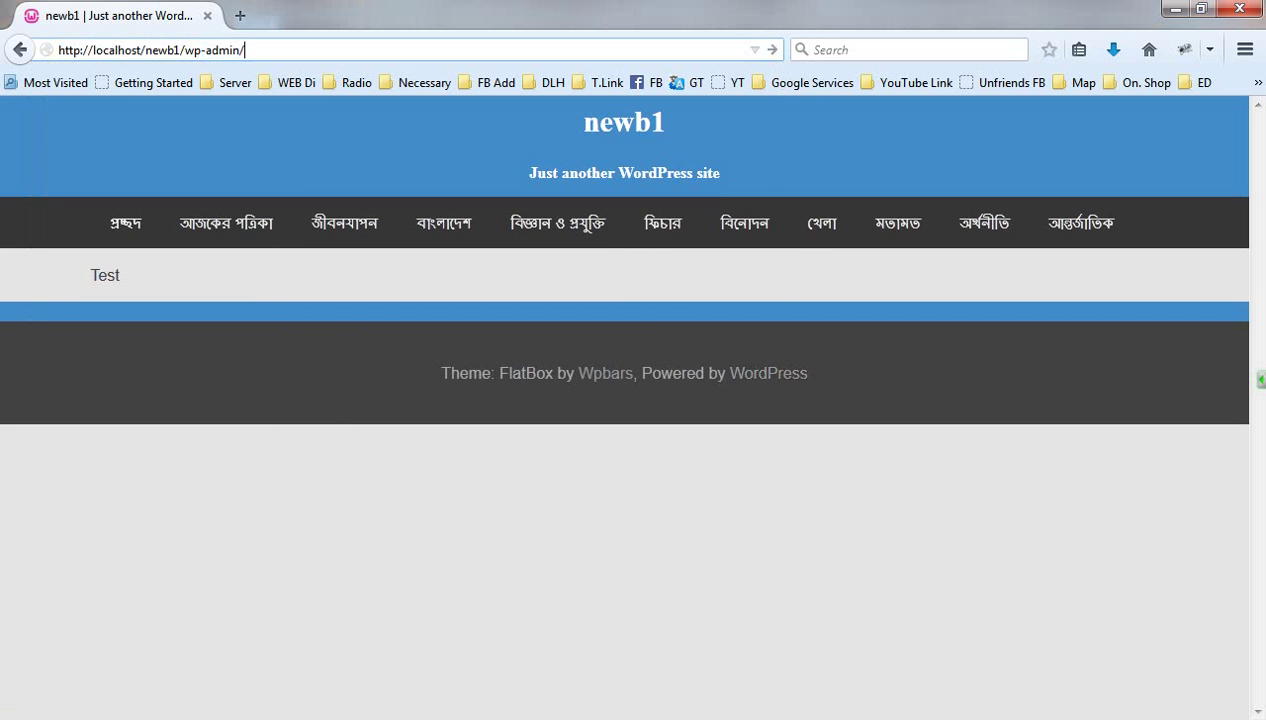
{"action": "key", "text": "Return"}
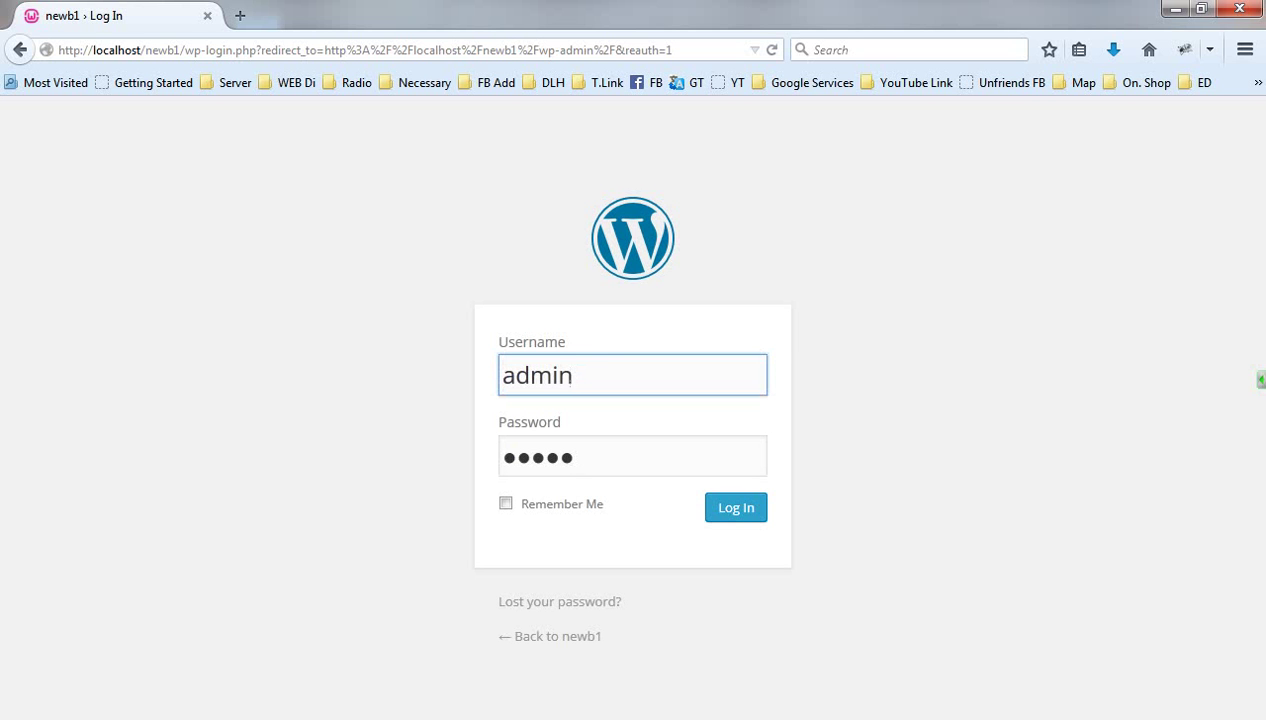
Log in to newb1 with the saved username suggestion and reach the Dashboard
{"action": "double_click", "coordinate": [567, 375]}
{"action": "type", "text": "admin"}
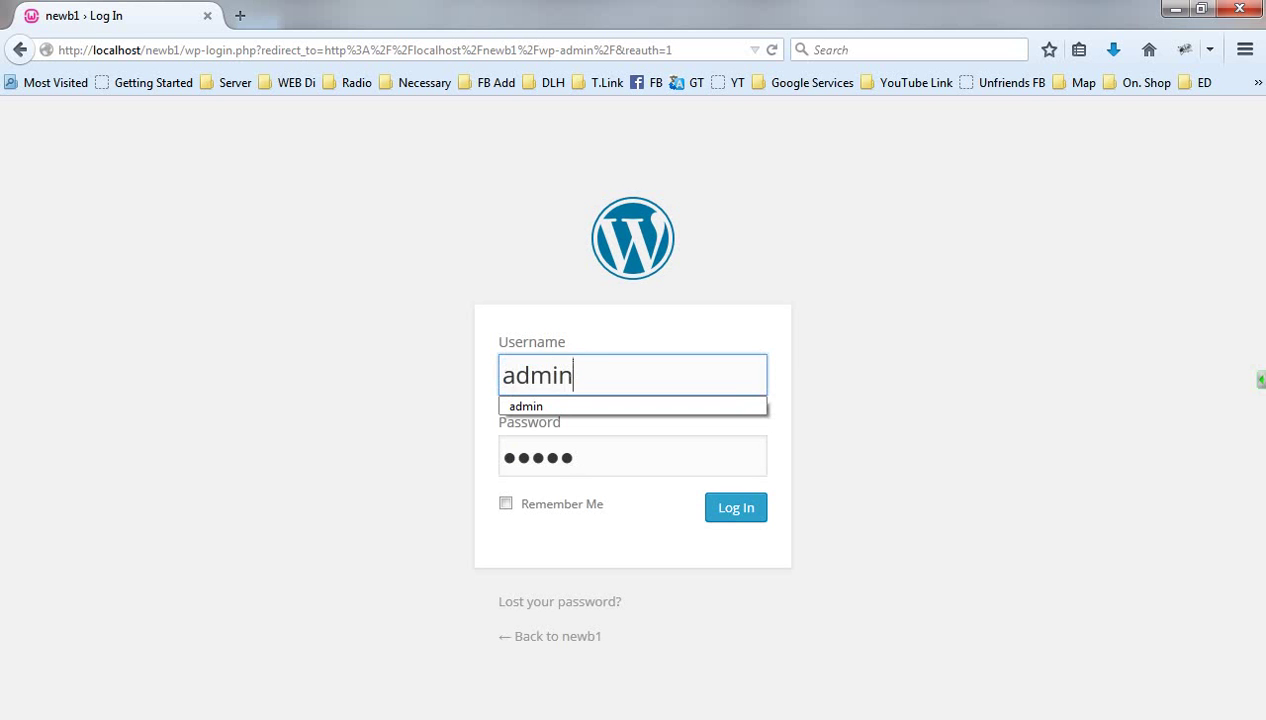
{"action": "key", "text": "Down"}
{"action": "key", "text": "Return"}
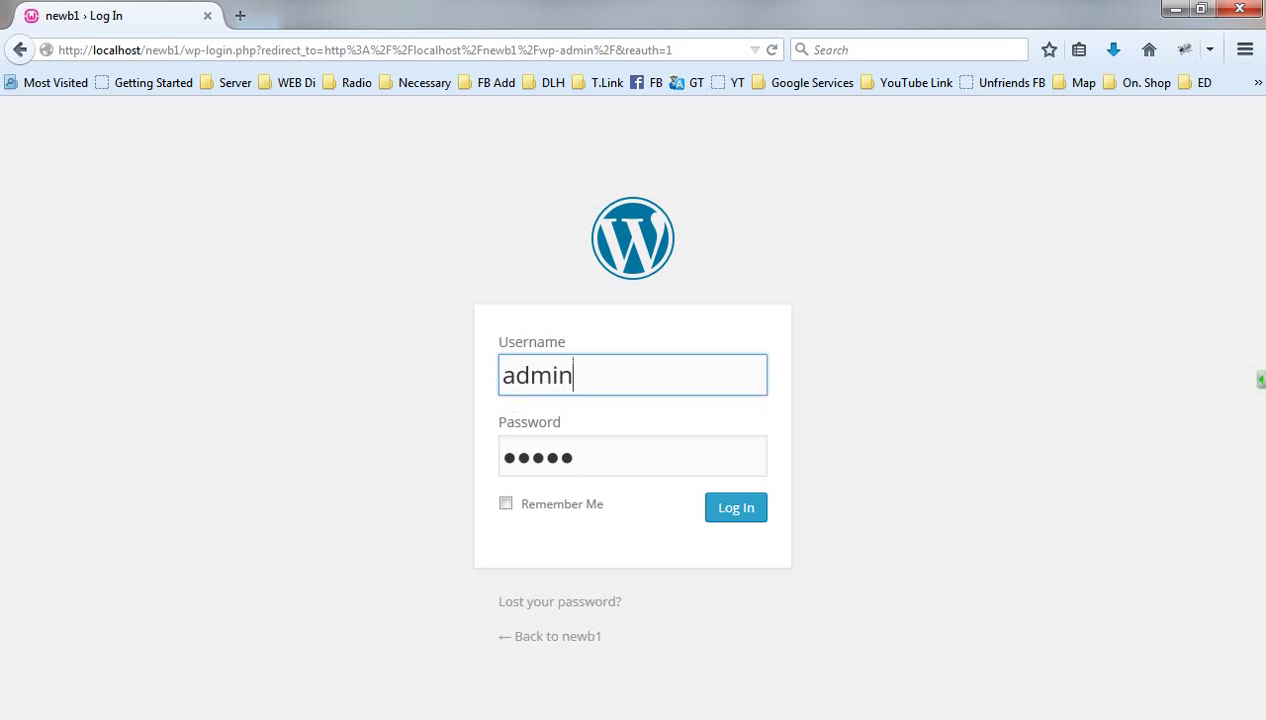
{"action": "key", "text": "Return"}
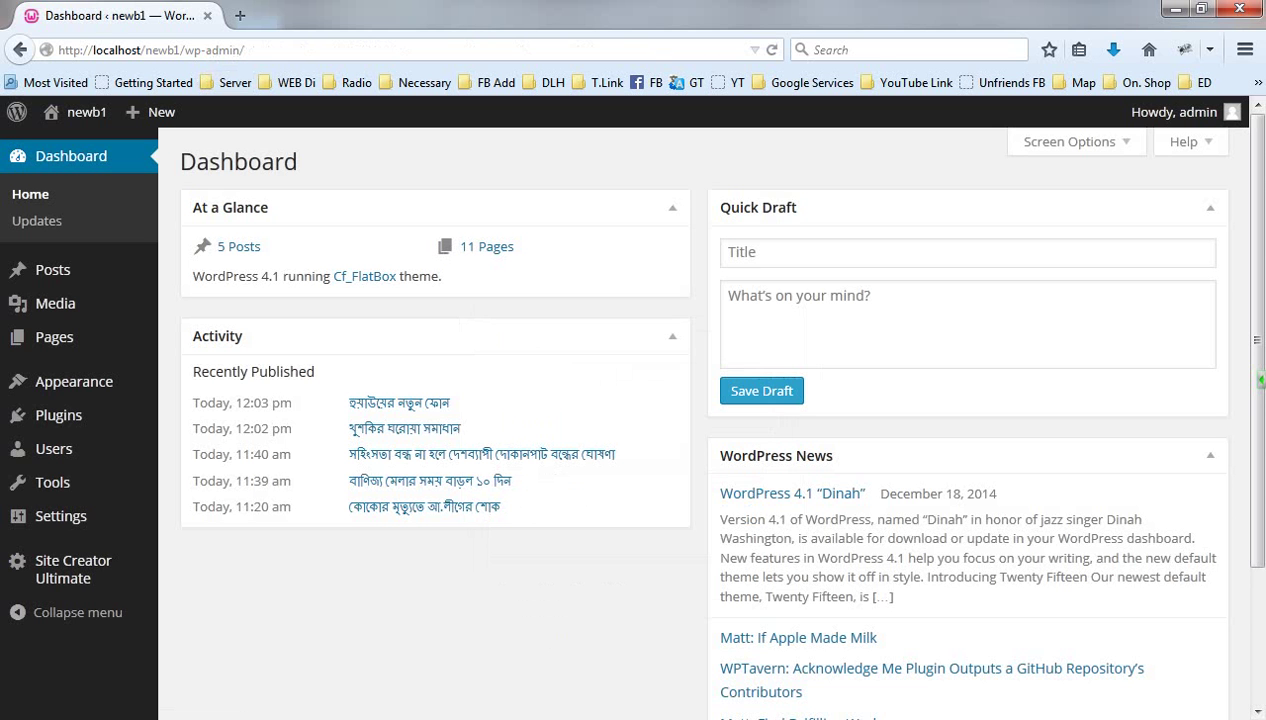
Go through Plugins > Installed Plugins to the Add New plugins page
{"action": "left_click", "coordinate": [74, 381]}
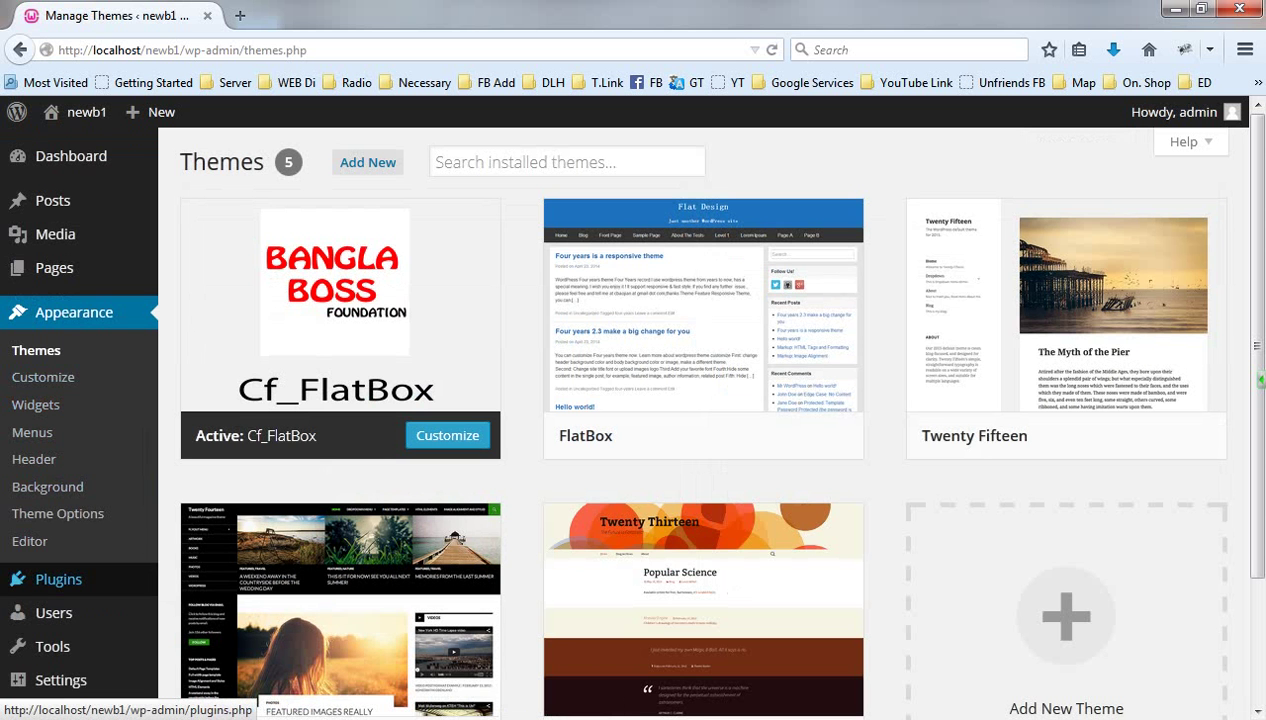
{"action": "mouse_move", "coordinate": [58, 579]}
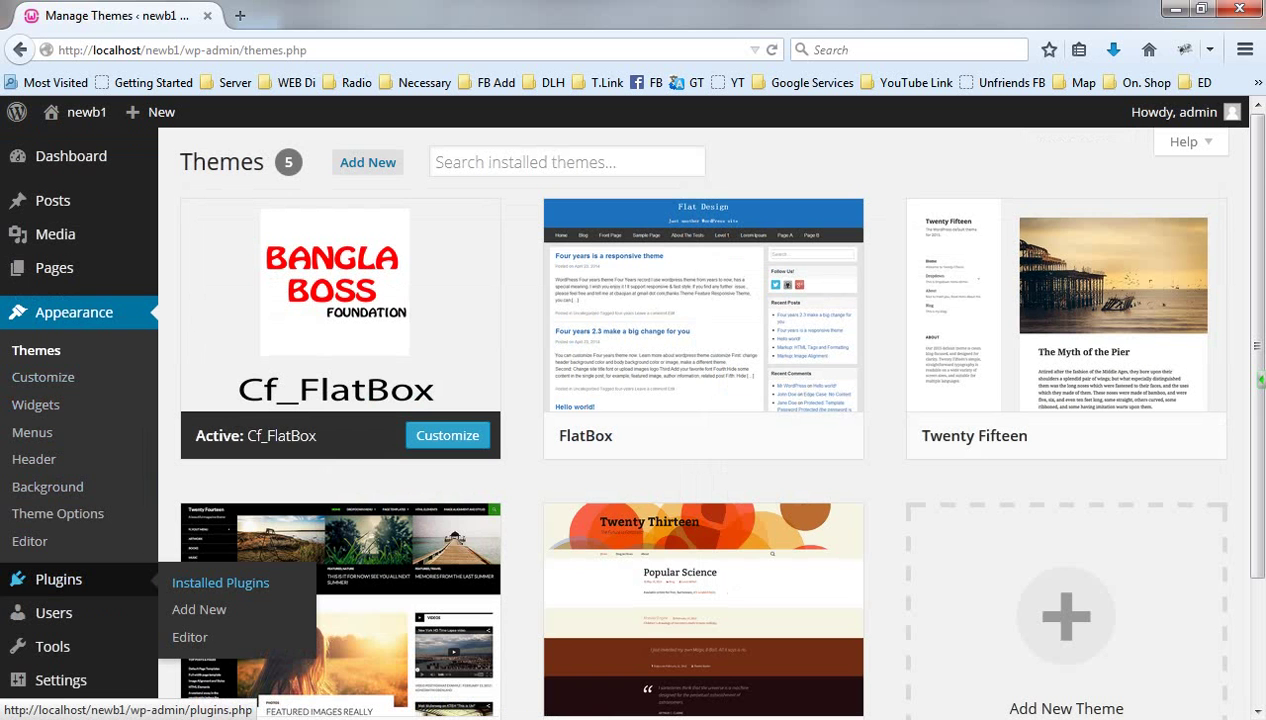
{"action": "left_click", "coordinate": [220, 582]}
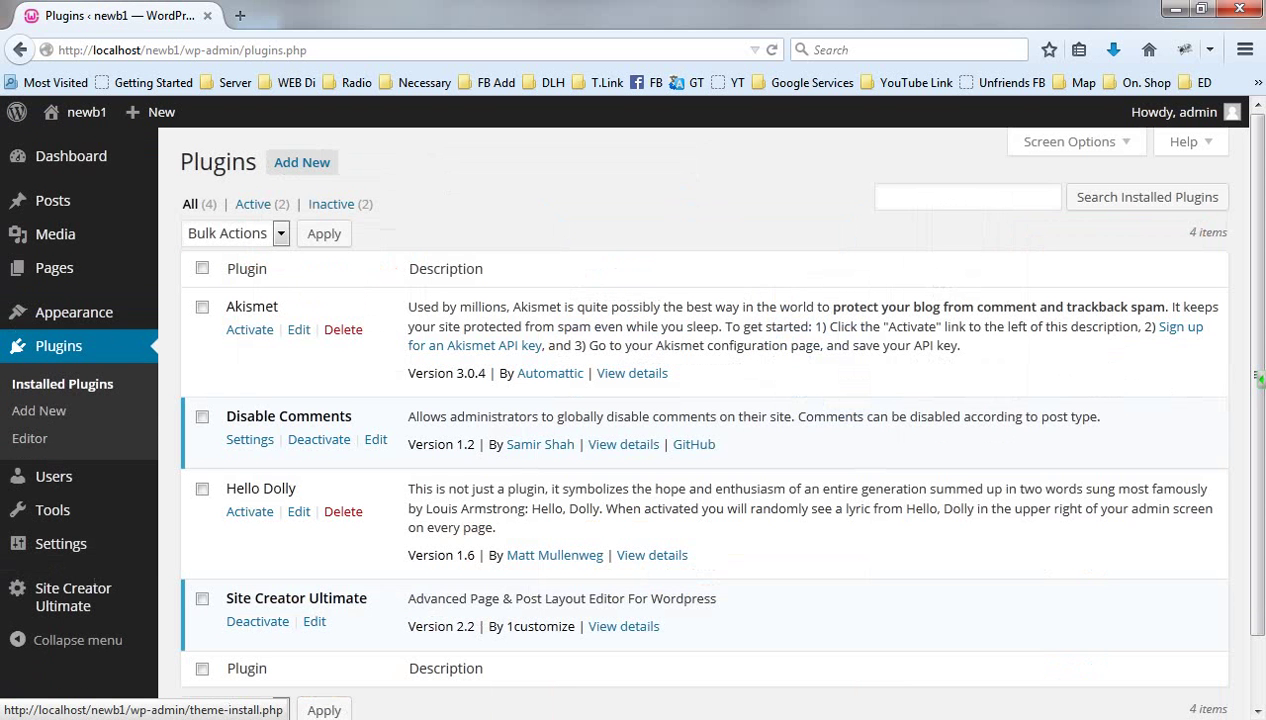
{"action": "left_click", "coordinate": [302, 162]}
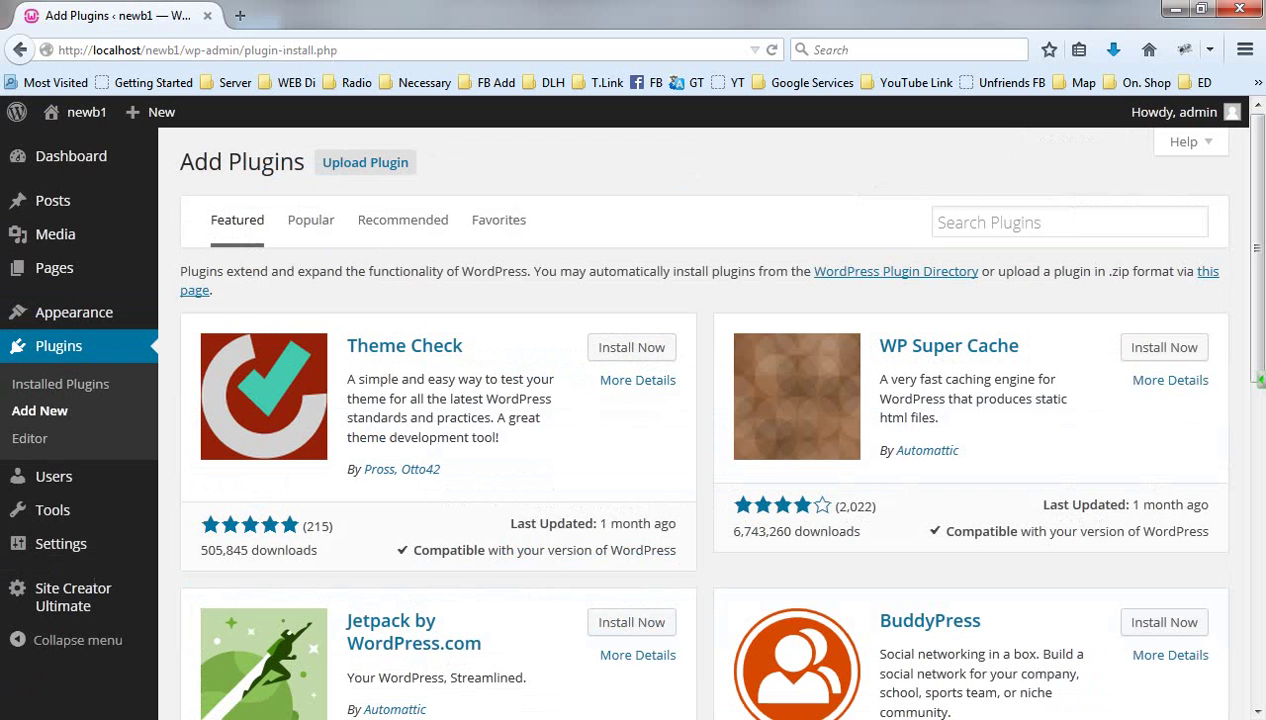
Search the plugin directory for 'HC Custom WP-Admin URL' and install version 1.3.2
{"action": "left_click", "coordinate": [1069, 222]}
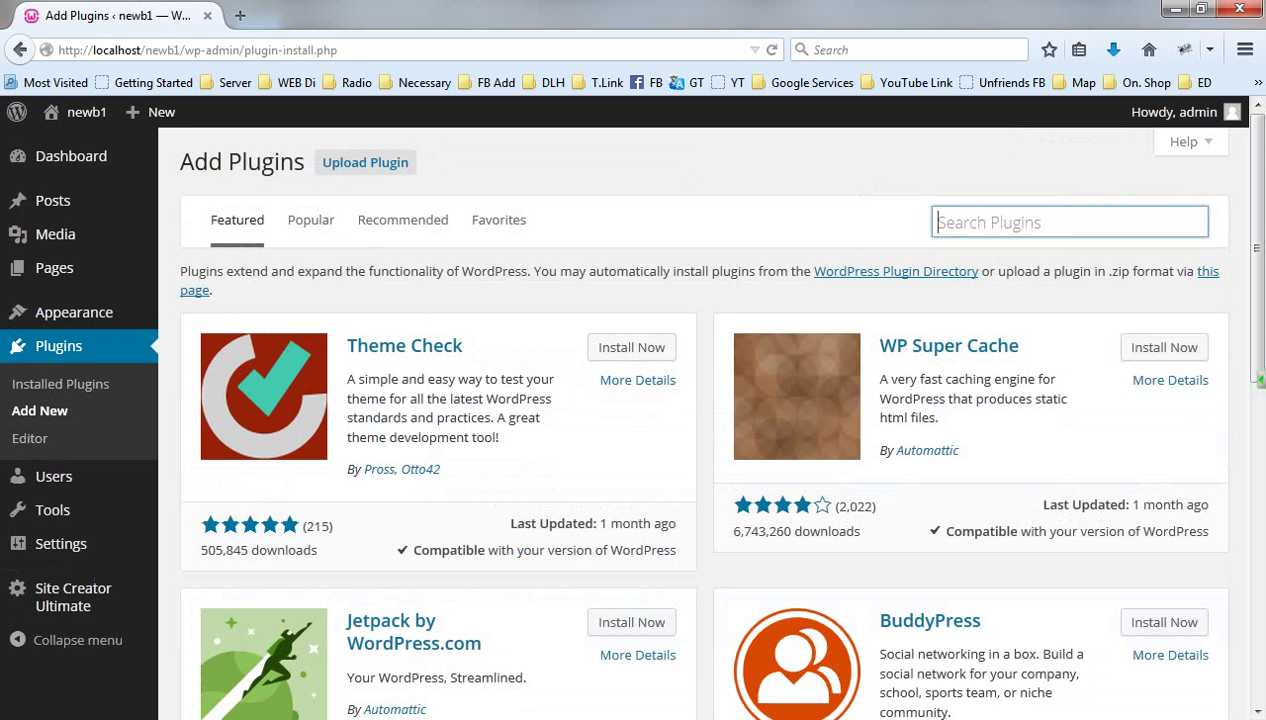
{"action": "type", "text": "HC Custom WP-Admin URL"}
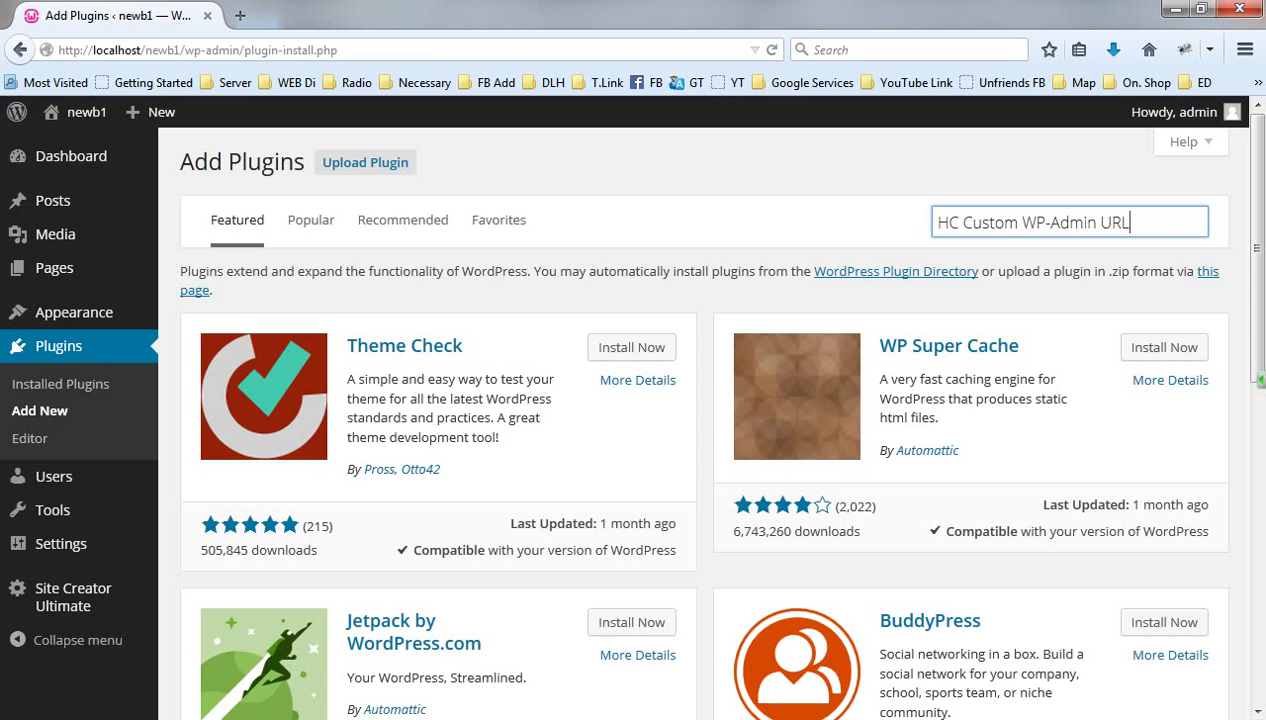
{"action": "key", "text": "Return"}
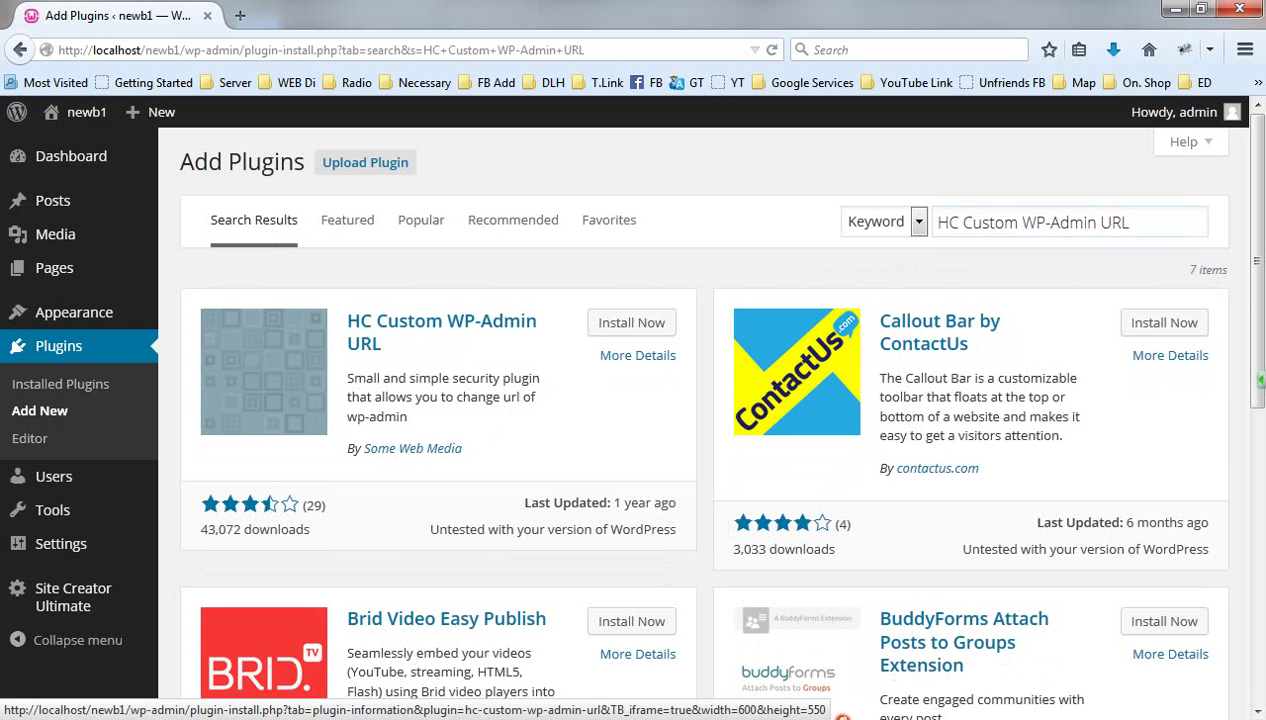
{"action": "left_click", "coordinate": [631, 322]}
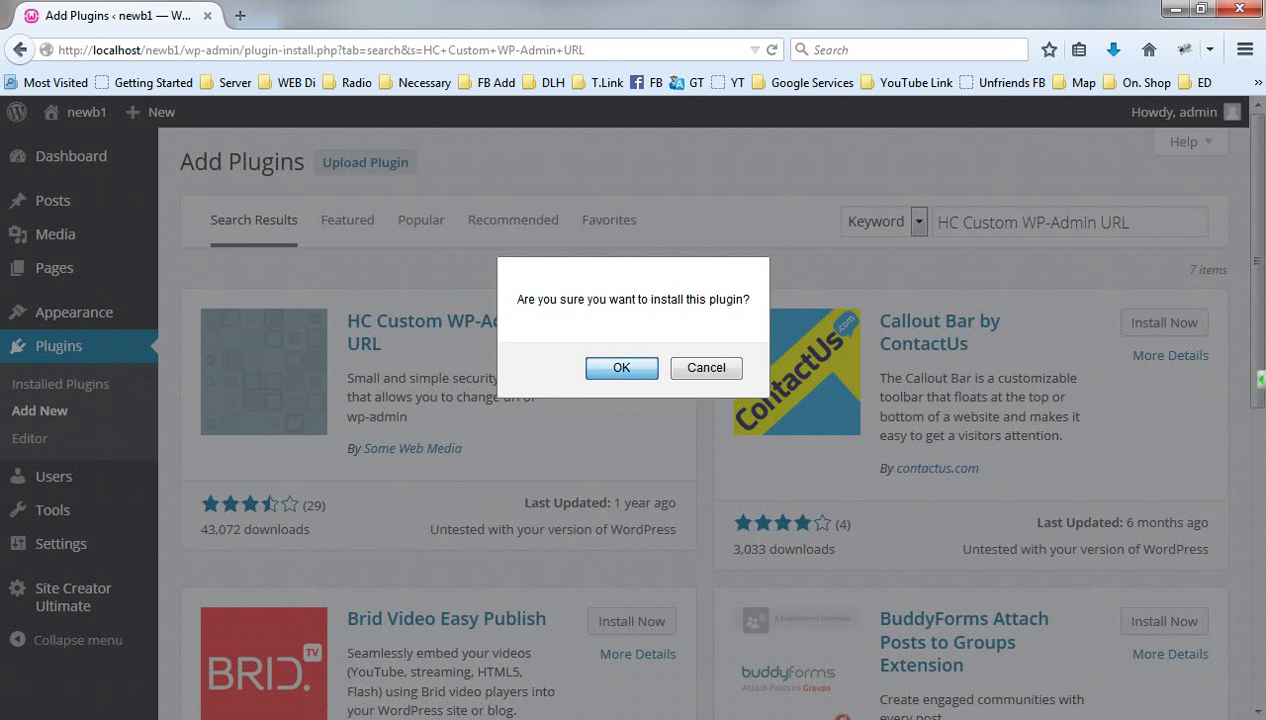
{"action": "left_click", "coordinate": [603, 366]}
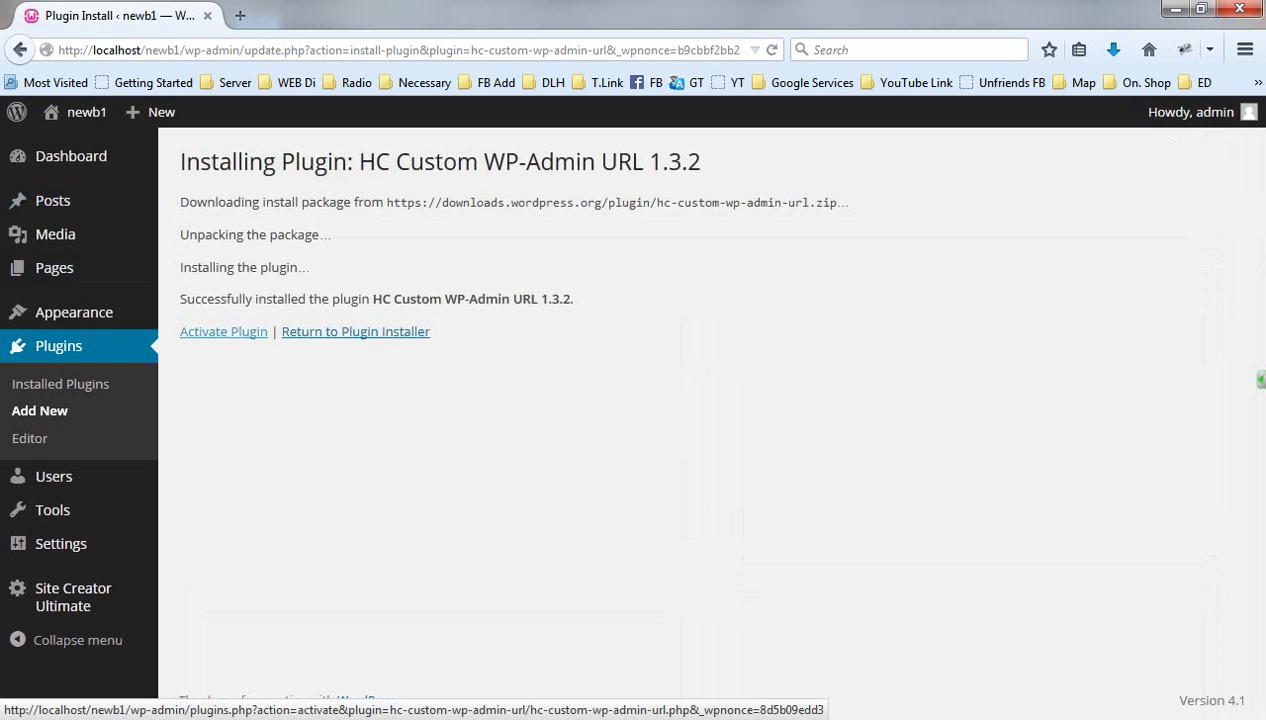
Activate HC Custom WP-Admin URL from the installation result page
{"action": "left_click", "coordinate": [223, 331]}
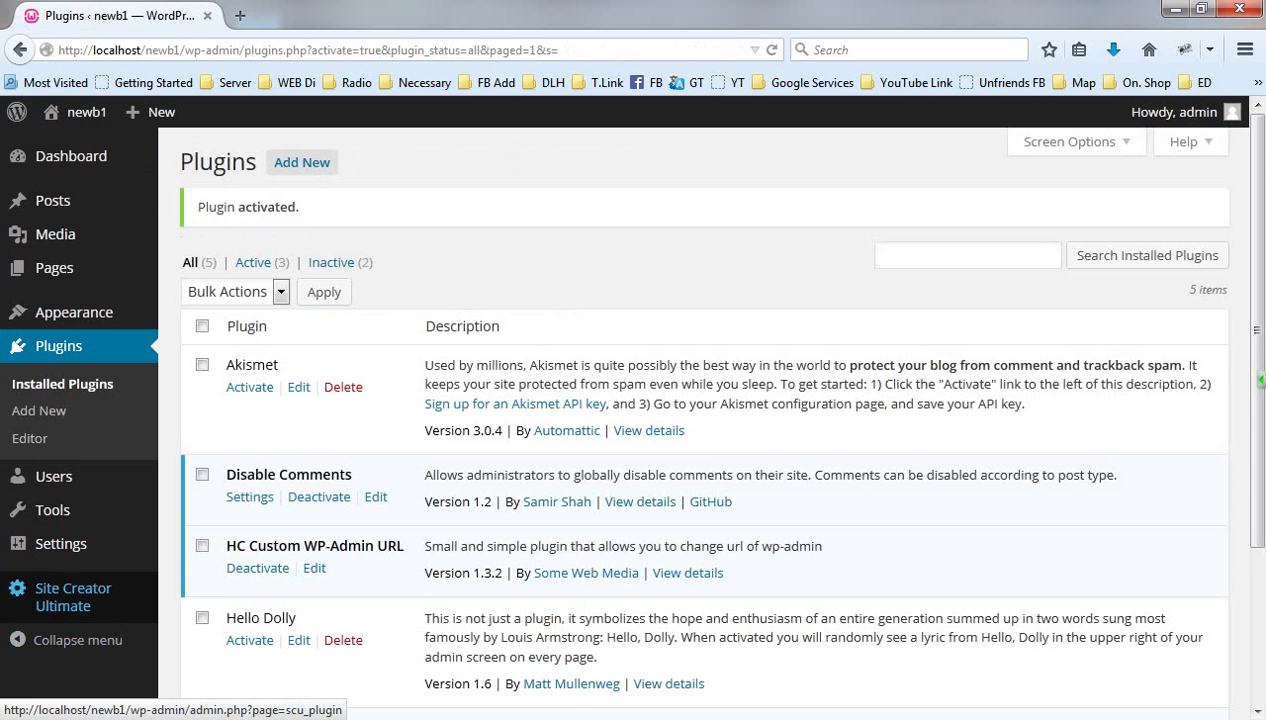
{"action": "mouse_move", "coordinate": [60, 543]}
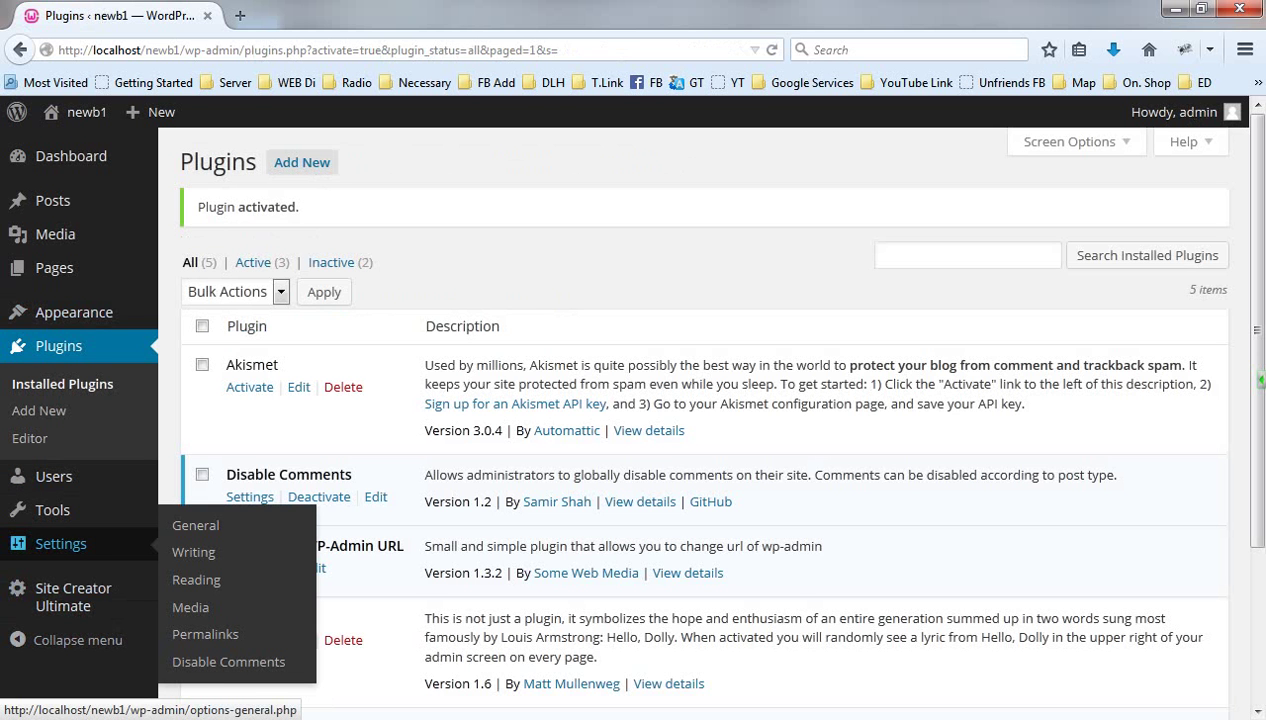
Reach Settings > Permalinks by way of the General settings page
{"action": "left_click", "coordinate": [195, 525]}
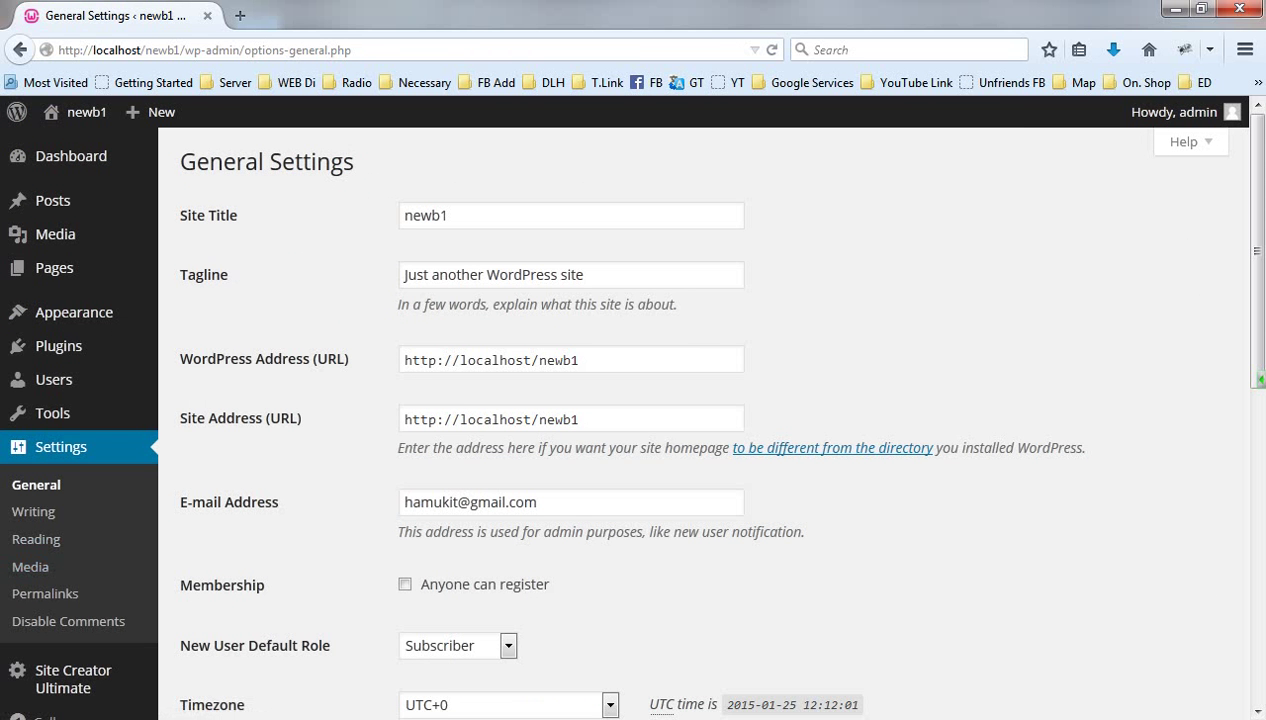
{"action": "scroll", "coordinate": [700, 420], "scroll_direction": "down", "scroll_amount": 6}
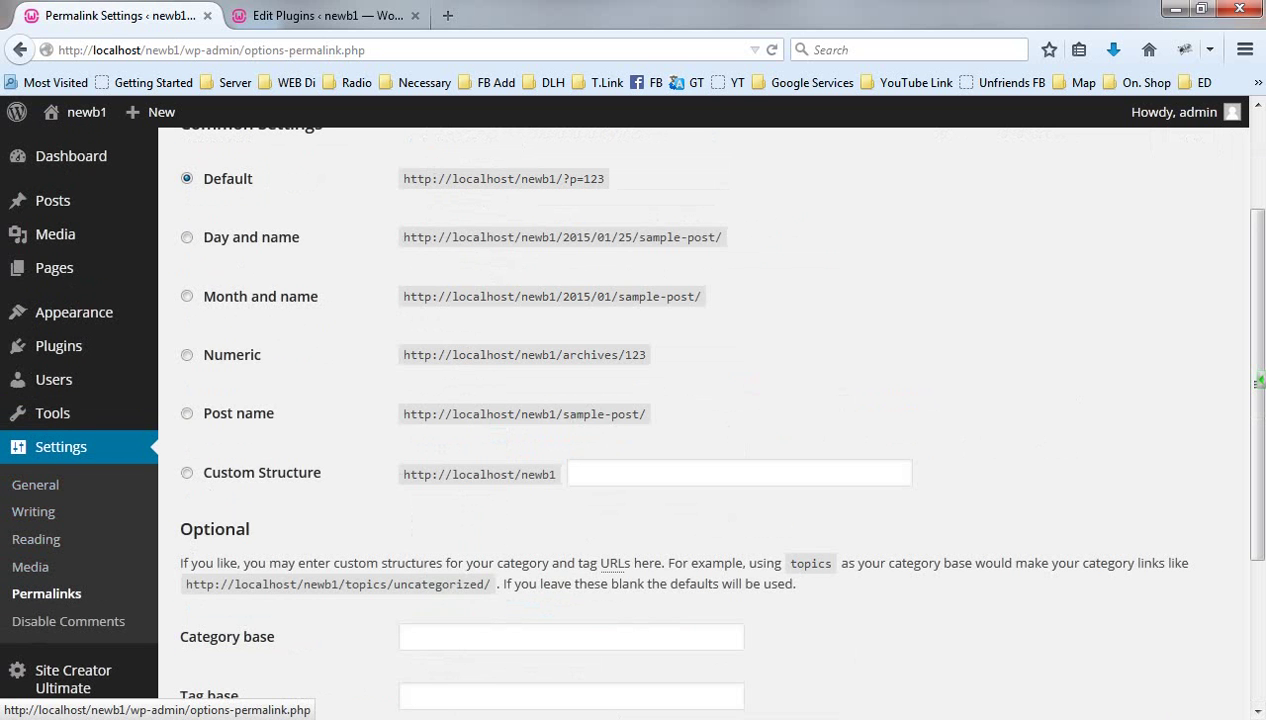
{"action": "left_click", "coordinate": [46, 593]}
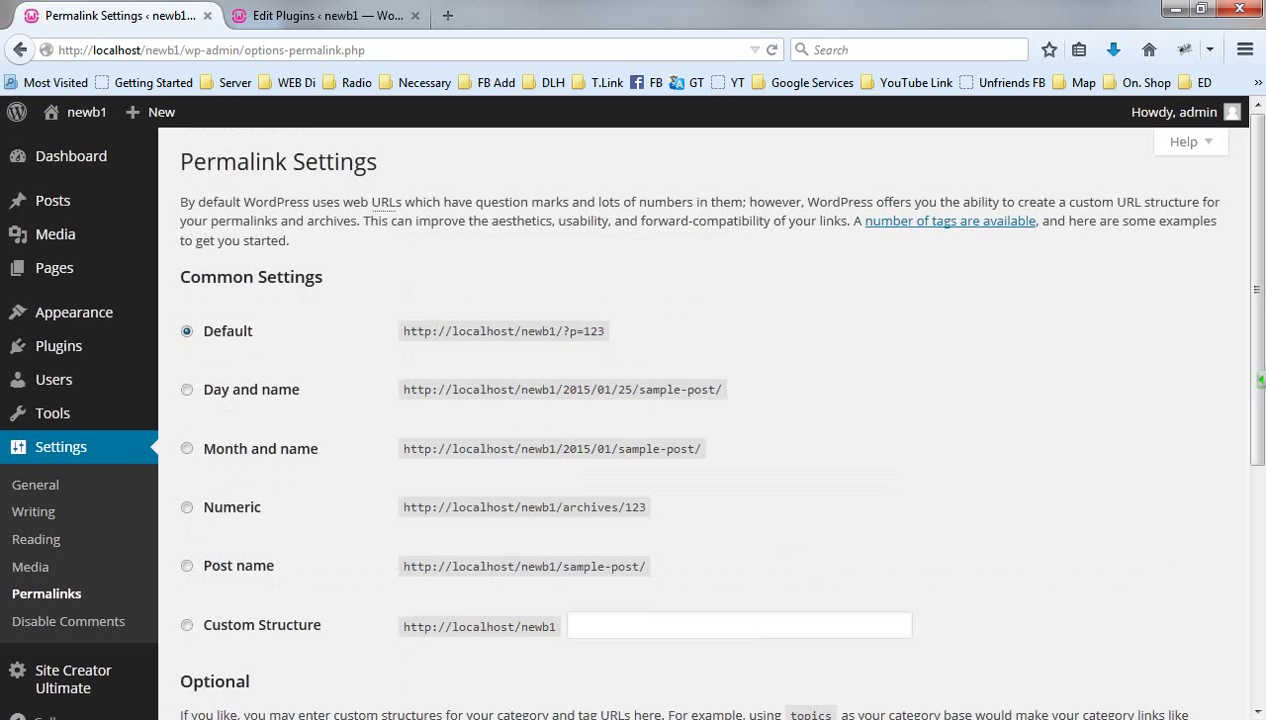
Enter 'cow' in the WP-Admin slug field, trimming the typed 'cow or dog' down to cow
{"action": "scroll", "coordinate": [715, 407], "scroll_direction": "down", "scroll_amount": 6}
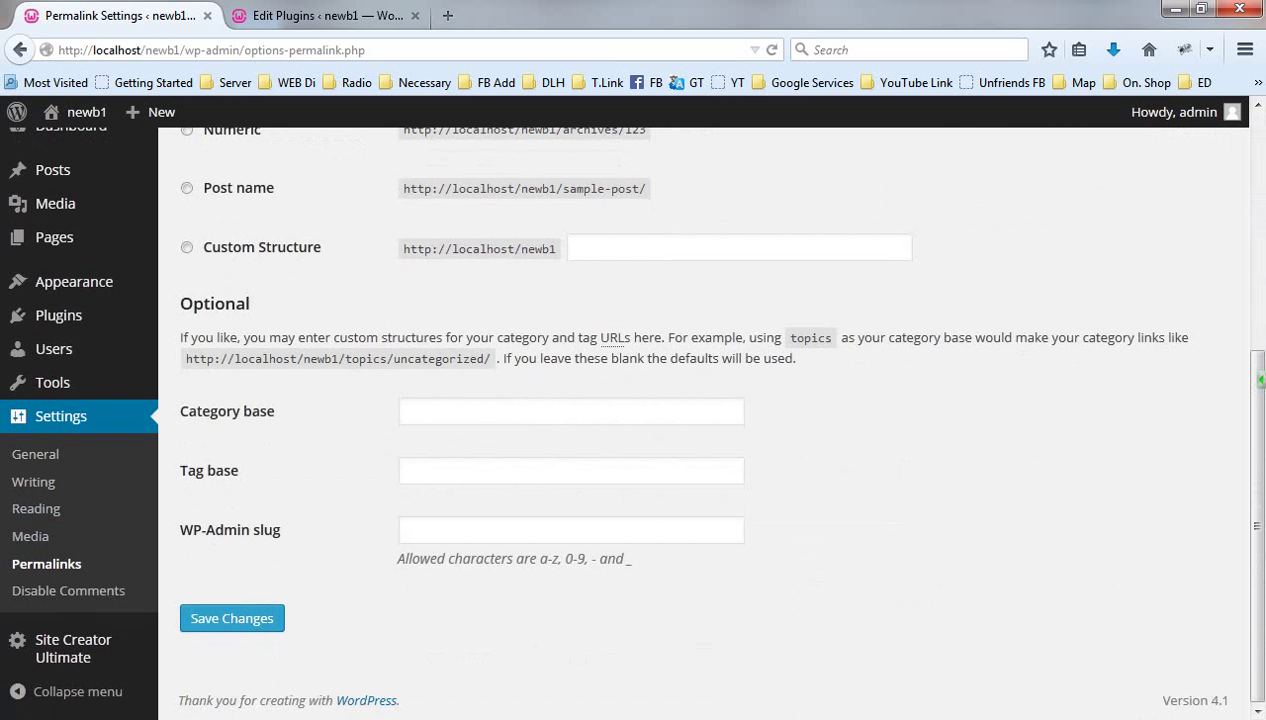
{"action": "left_click_drag", "start_coordinate": [180, 530], "coordinate": [281, 530]}
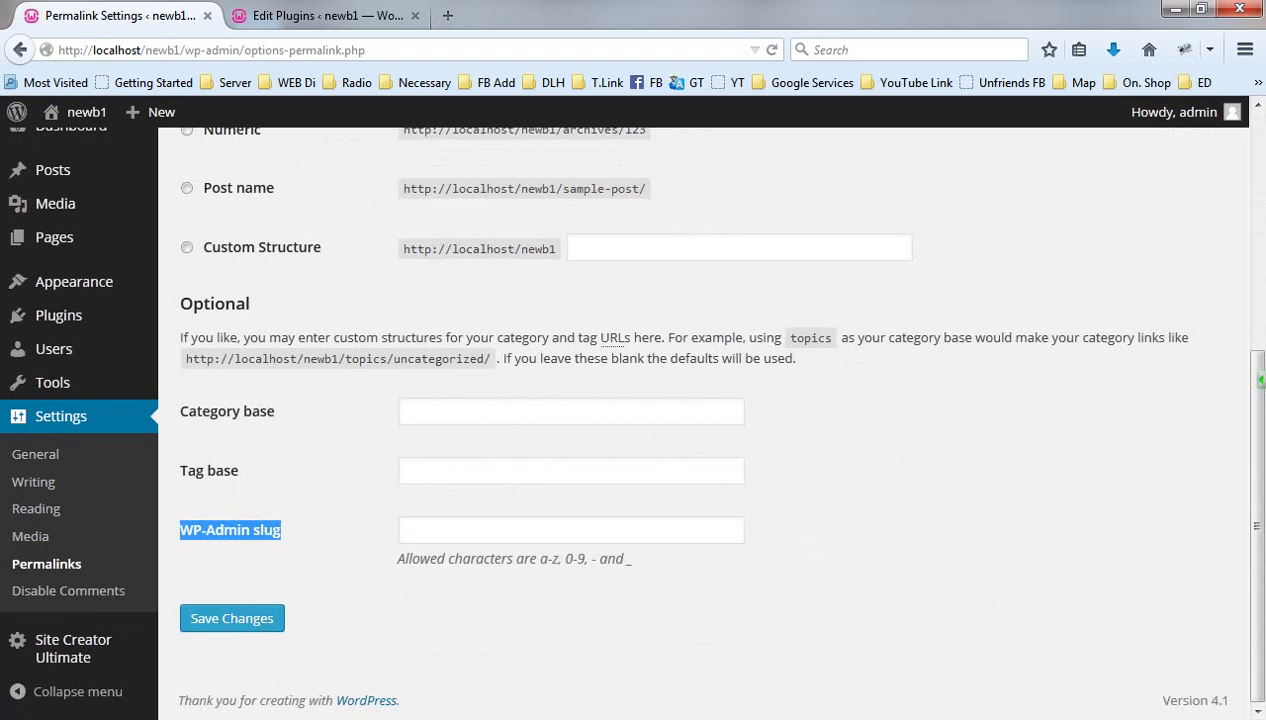
{"action": "left_click", "coordinate": [570, 530]}
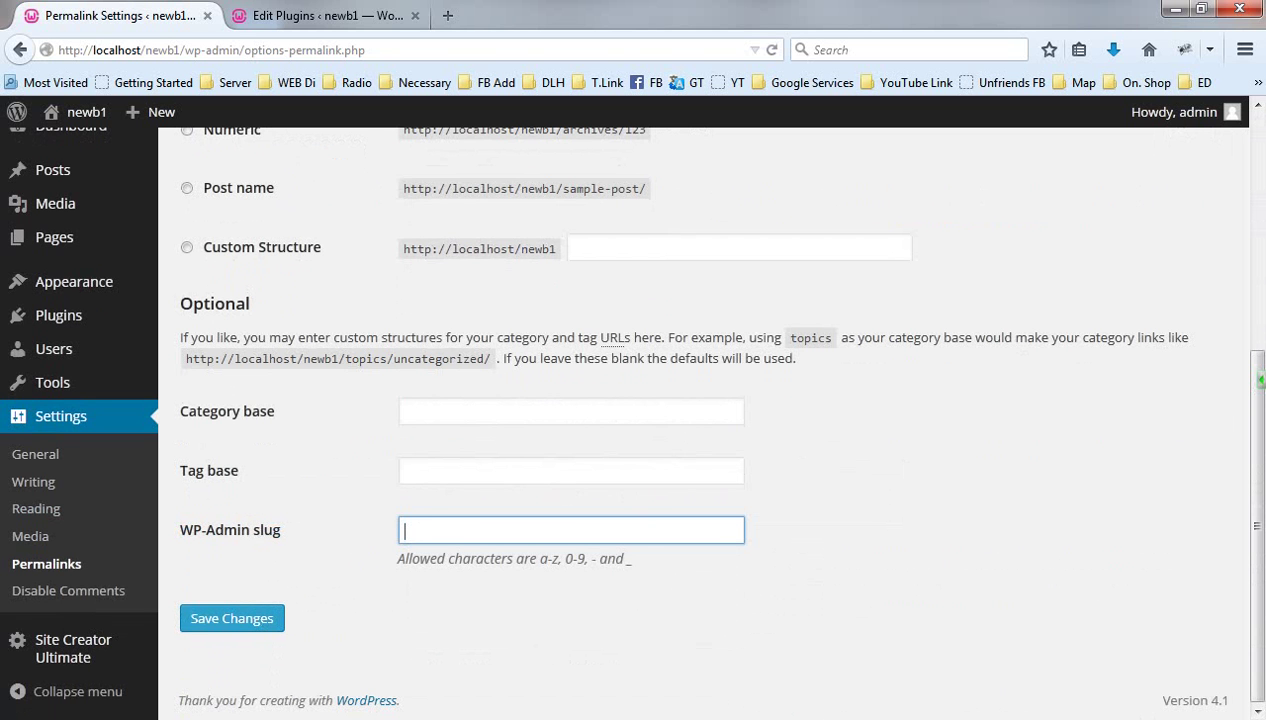
{"action": "type", "text": "cow or dog"}
{"action": "left_click", "coordinate": [425, 530]}
{"action": "key", "text": "shift+End"}
{"action": "key", "text": "BackSpace"}
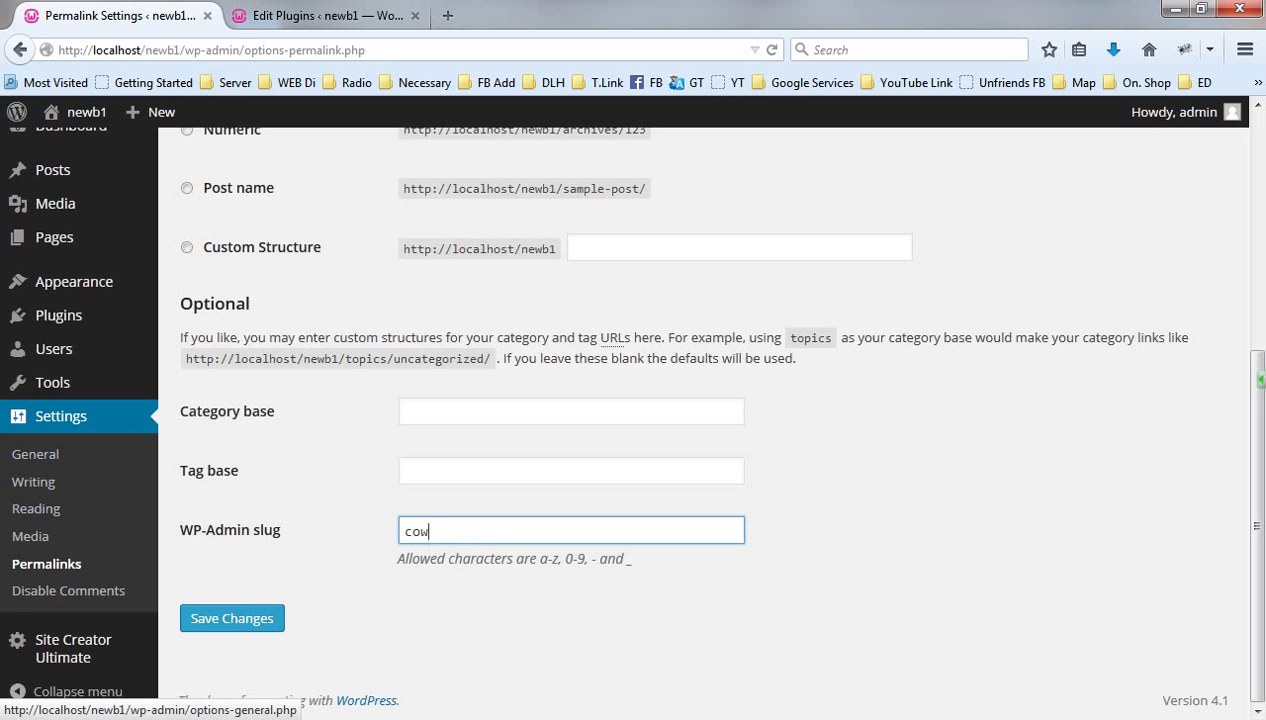
{"action": "scroll", "coordinate": [35, 454], "scroll_direction": "up", "scroll_amount": 2}
{"action": "scroll", "coordinate": [700, 420], "scroll_direction": "up", "scroll_amount": 3}
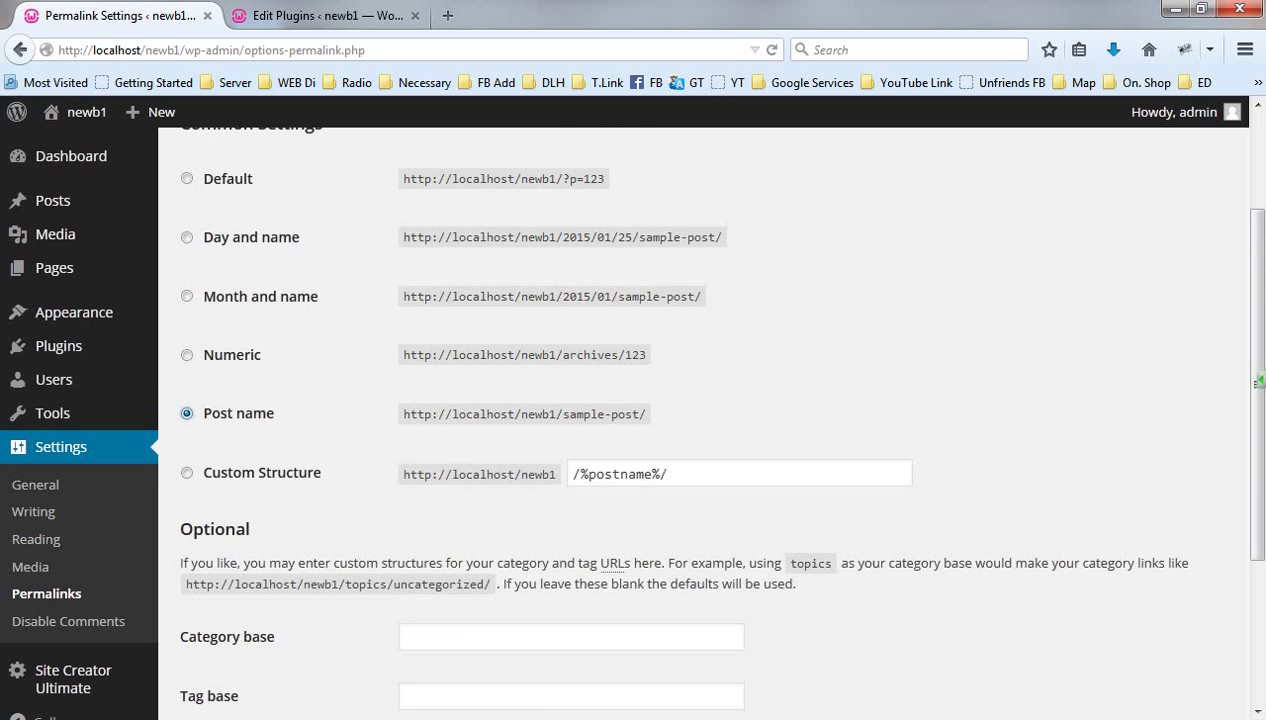
Delete 'cow' from the WP-Admin slug, save the permalink settings, and reload the page
{"action": "scroll", "coordinate": [633, 420], "scroll_direction": "down", "scroll_amount": 4}
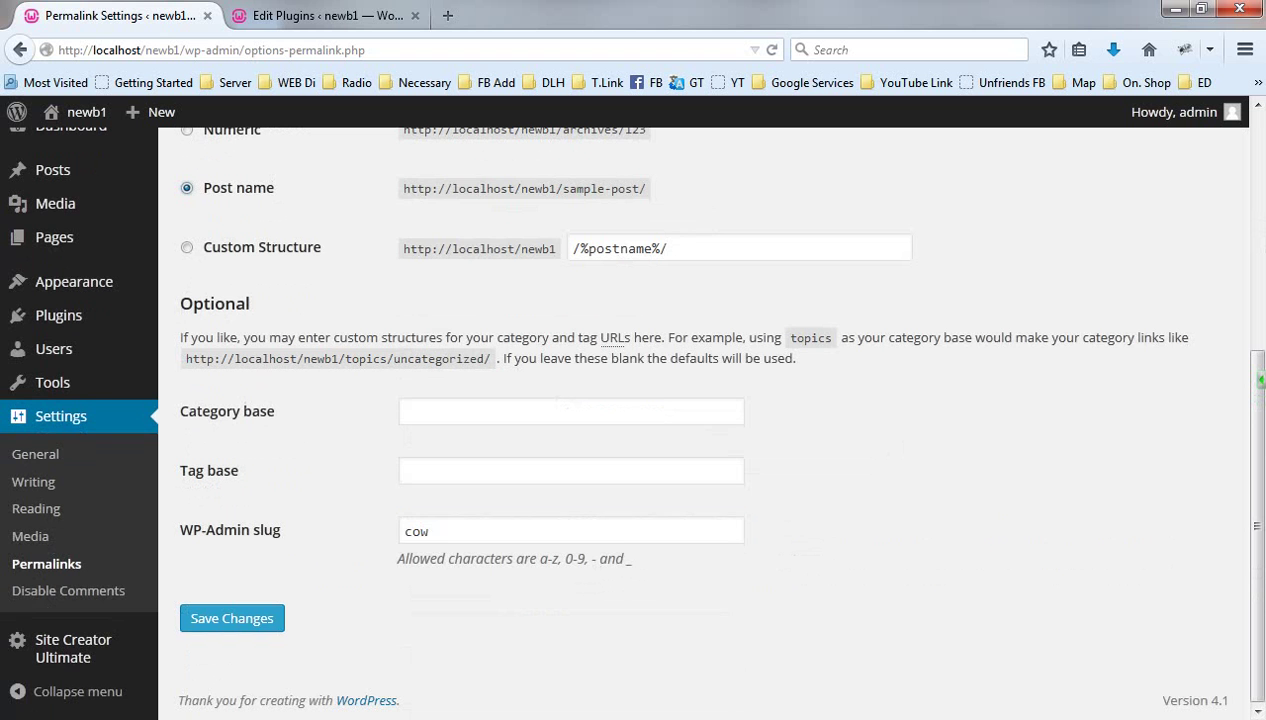
{"action": "double_click", "coordinate": [416, 531]}
{"action": "key", "text": "BackSpace"}
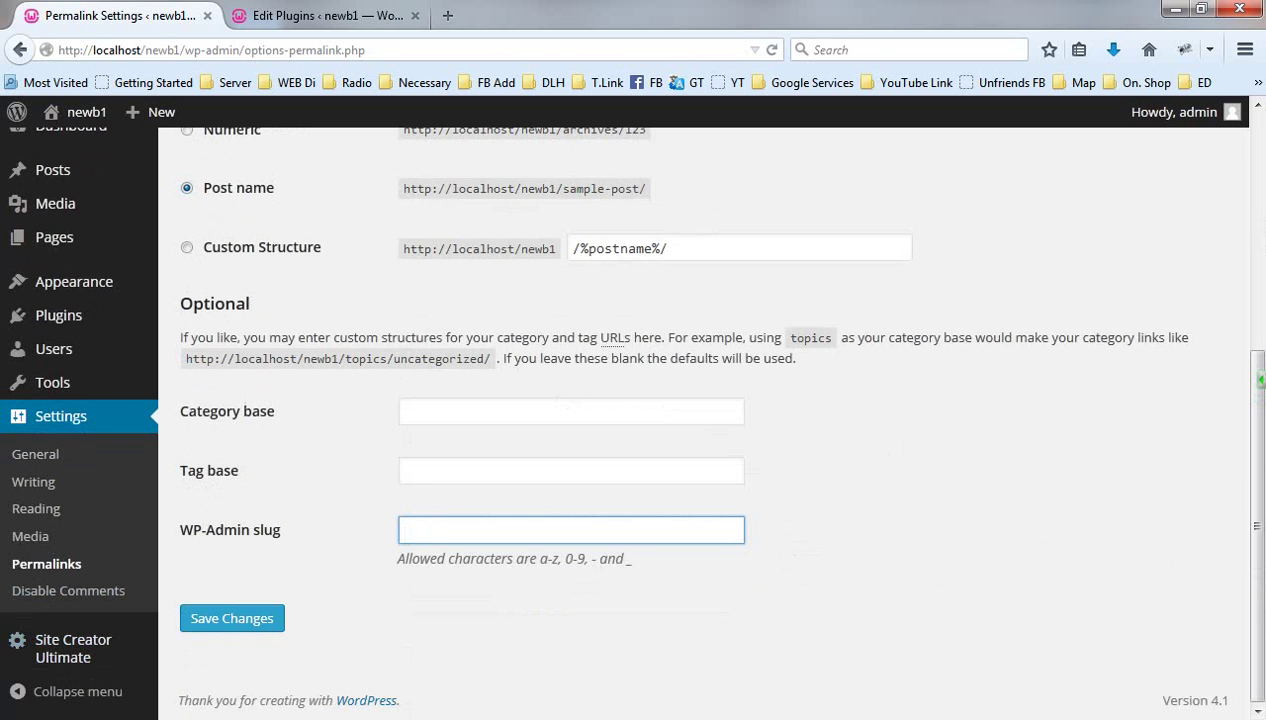
{"action": "left_click", "coordinate": [231, 618]}
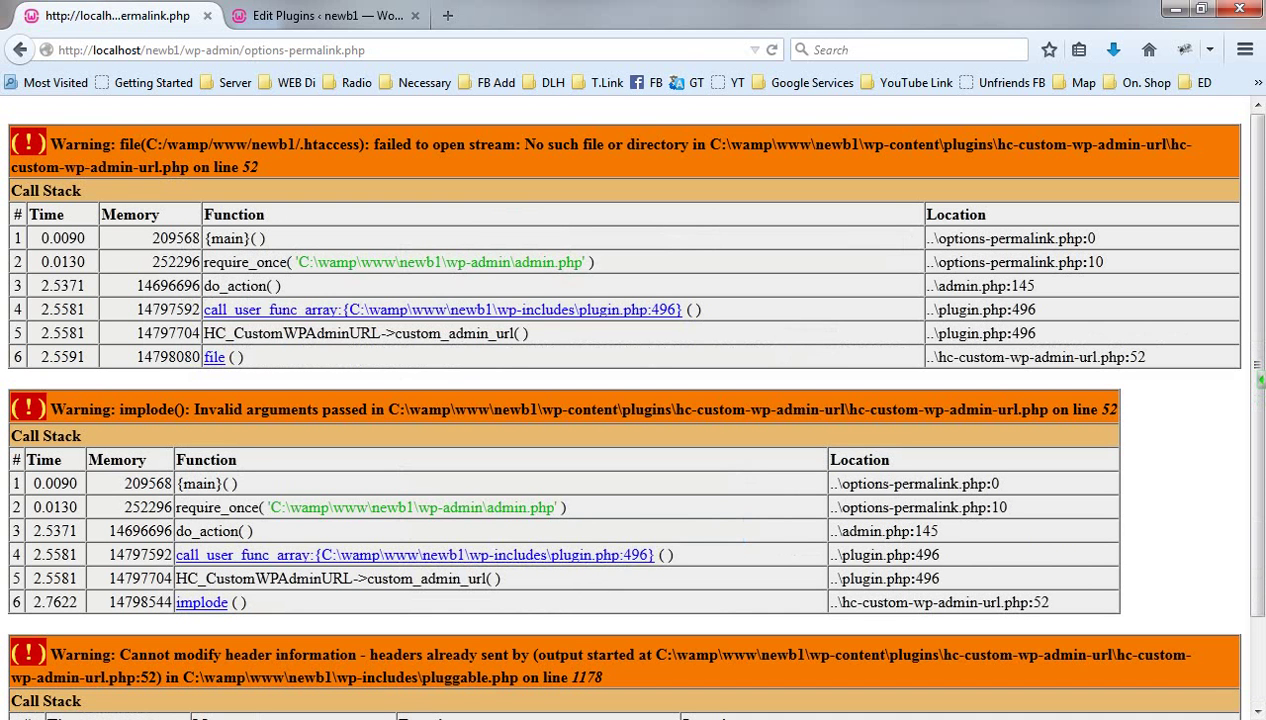
{"action": "key", "text": "F5"}
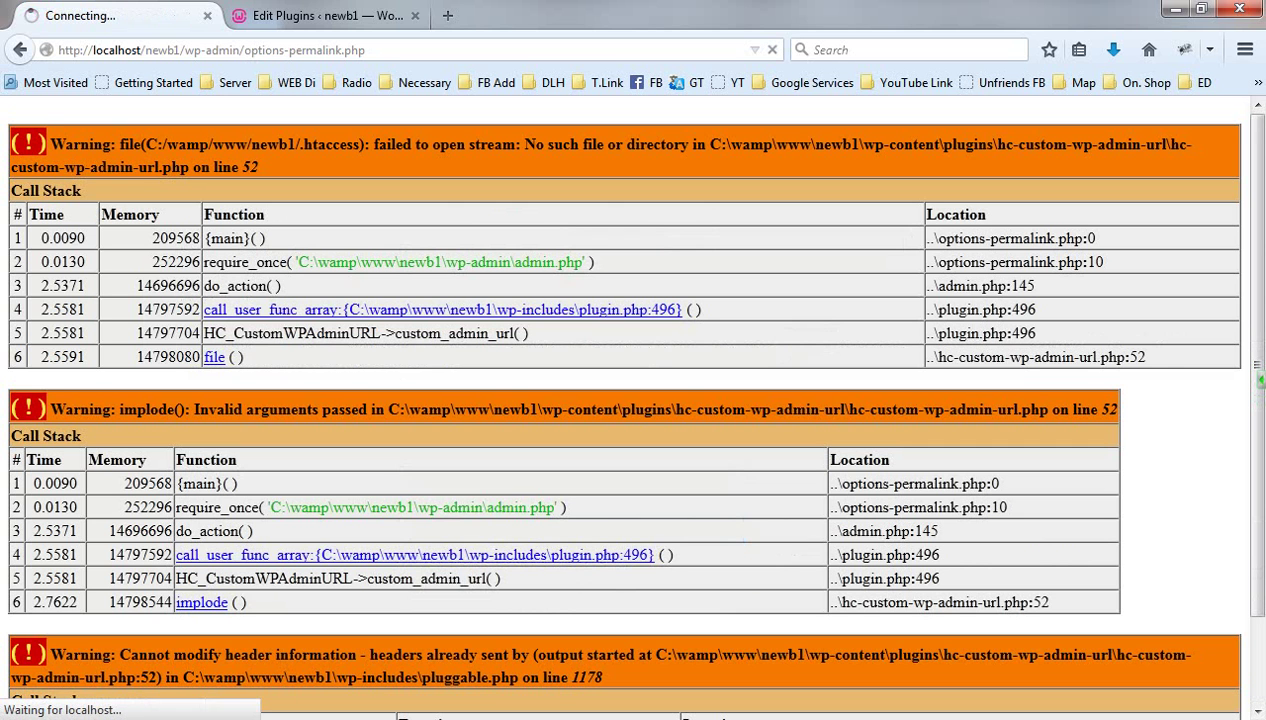